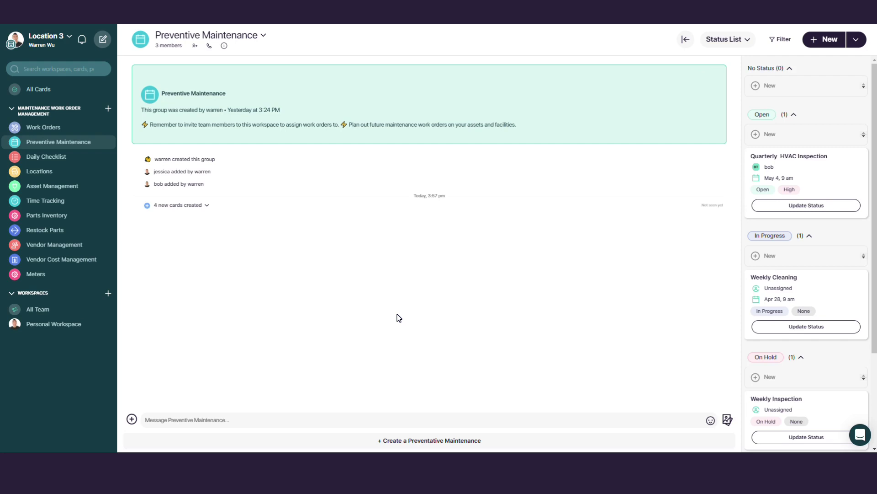
Start a new preventive maintenance card named "biannual - hvac" with the description "standard service as per manufacturer's recommendation"
click(97, 144)
click(819, 45)
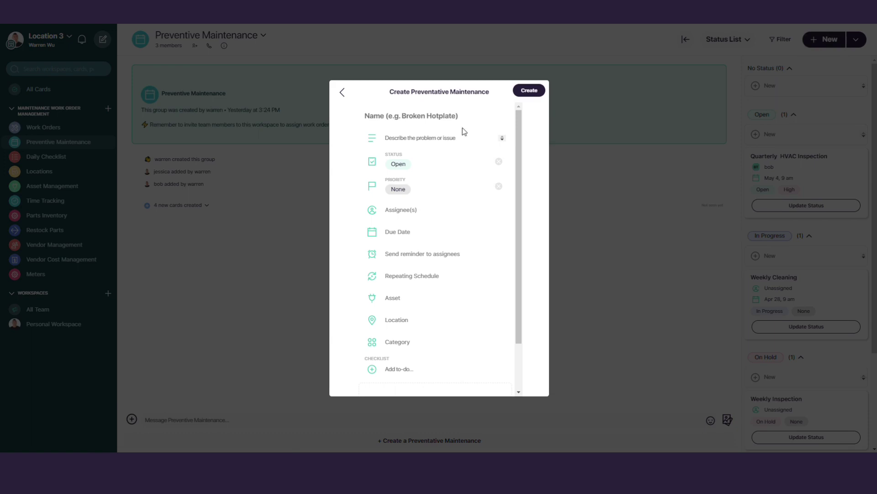
click(457, 117)
text(biannual -)
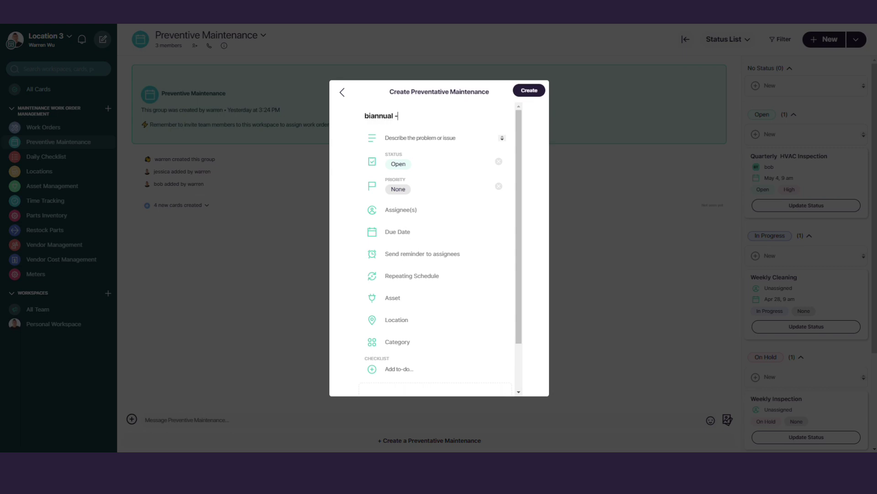
text( hvac)
click(452, 138)
text(standard service as per manufacturer's recommendation)
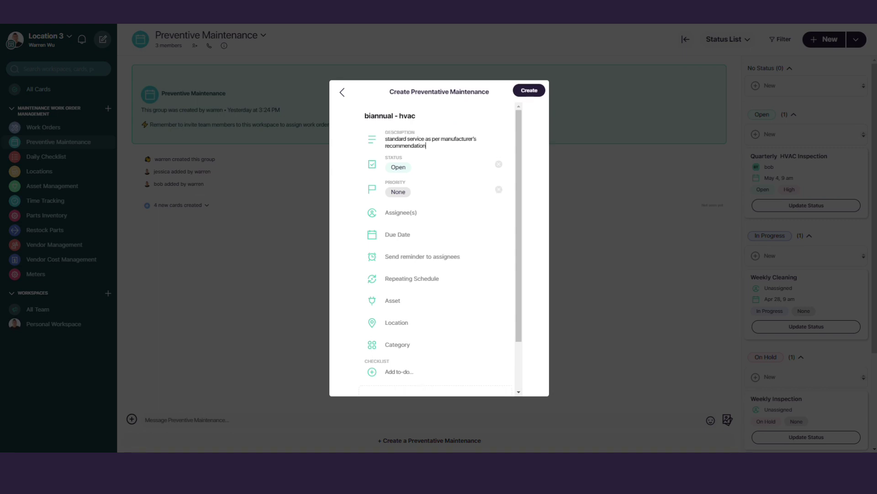
Set the card's priority to High and assign it to the last team member in the assignee list
click(441, 192)
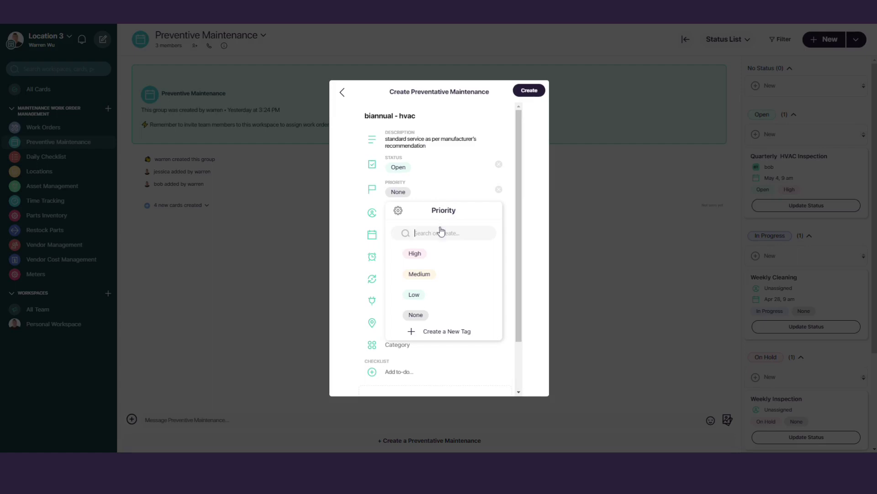
click(440, 259)
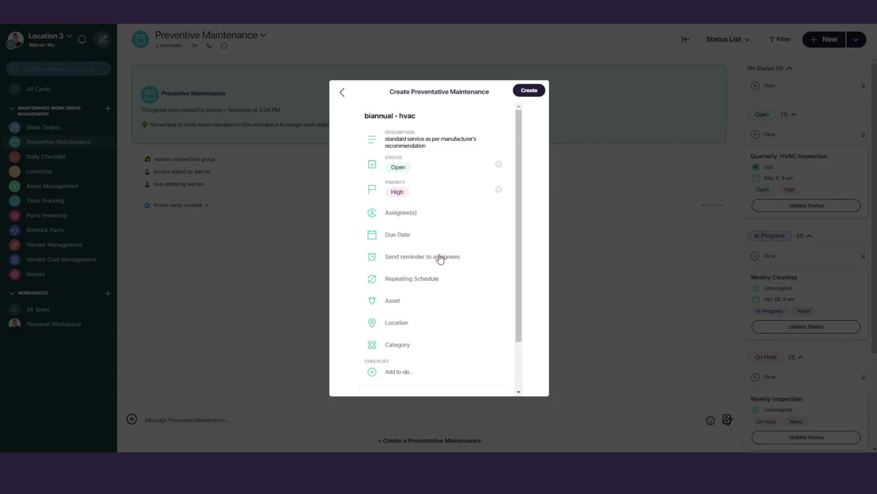
click(435, 214)
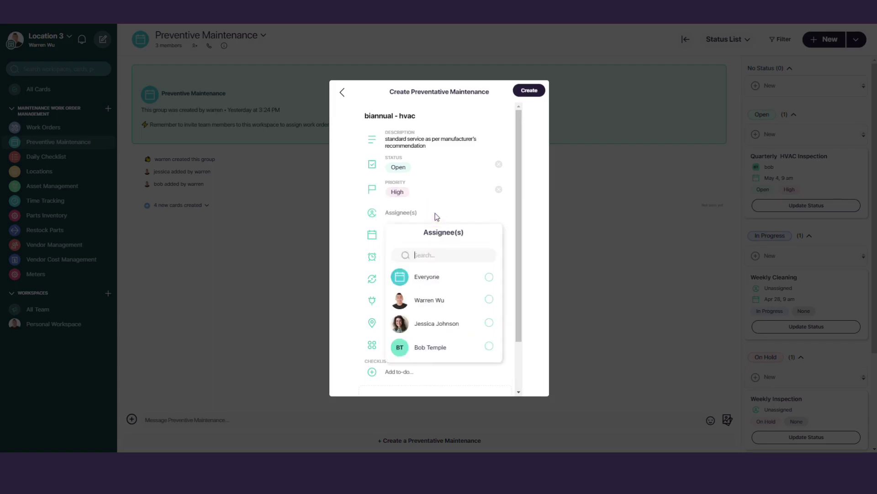
click(489, 346)
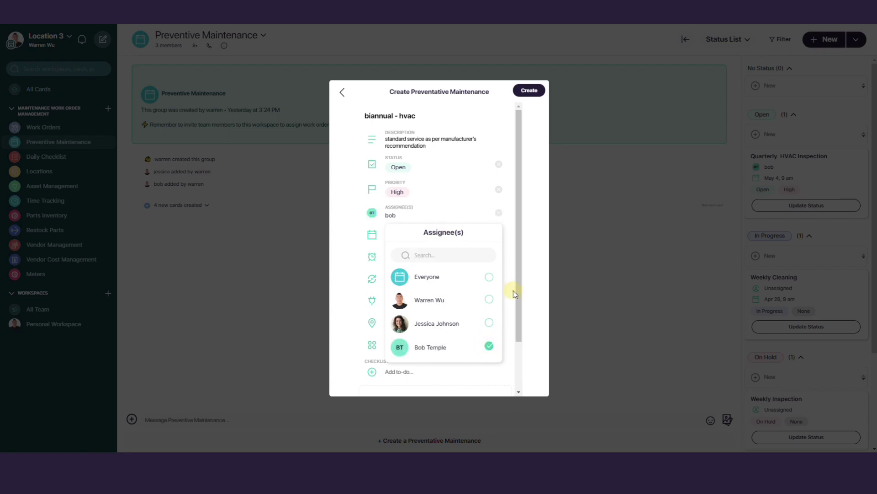
Set the due date to April 29, 2022 and open the card's repeating schedule options
click(420, 234)
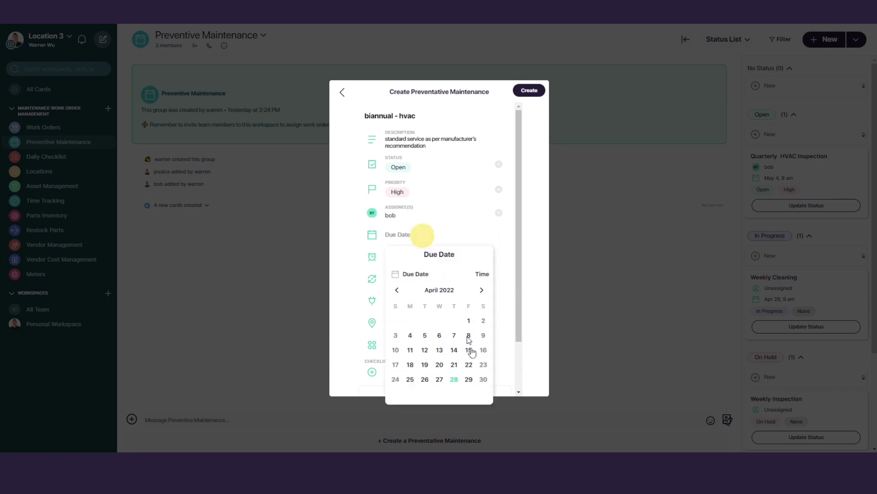
click(468, 379)
scroll(441, 302, down, 1)
click(428, 267)
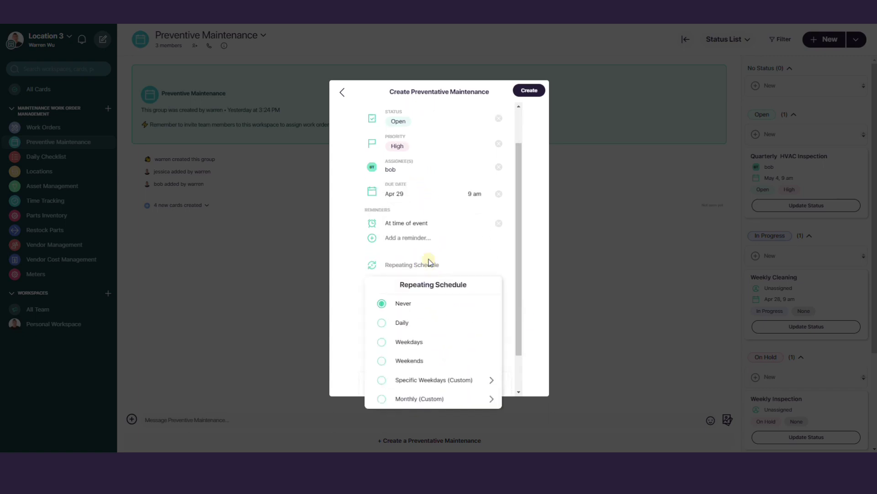
click(456, 384)
click(447, 398)
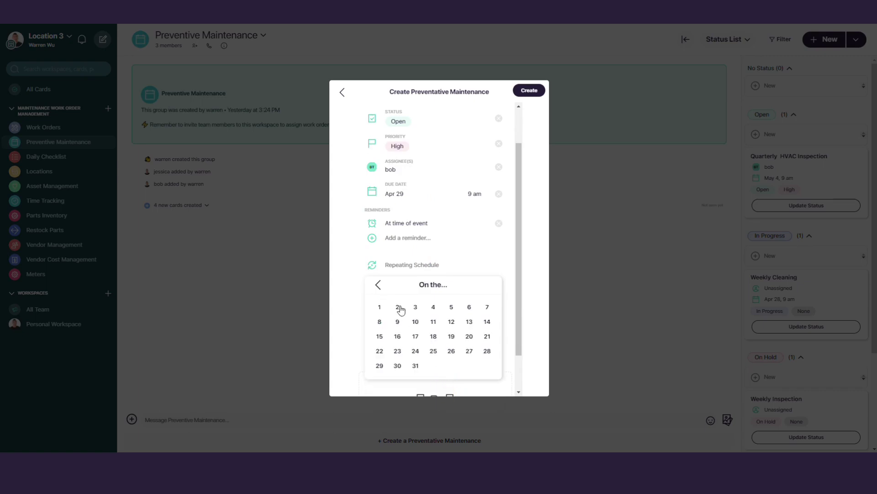
click(378, 285)
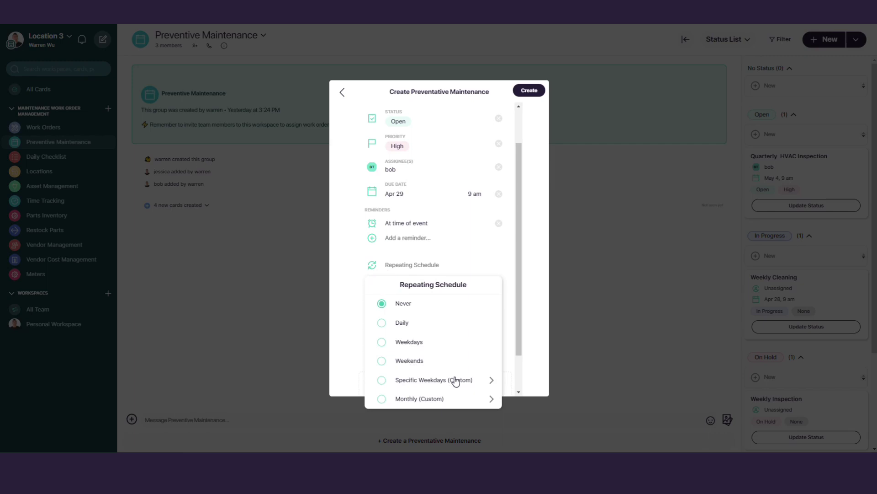
Set a custom specific-weekday schedule that repeats every 26 weeks on Friday
click(455, 382)
scroll(453, 382, down, 1)
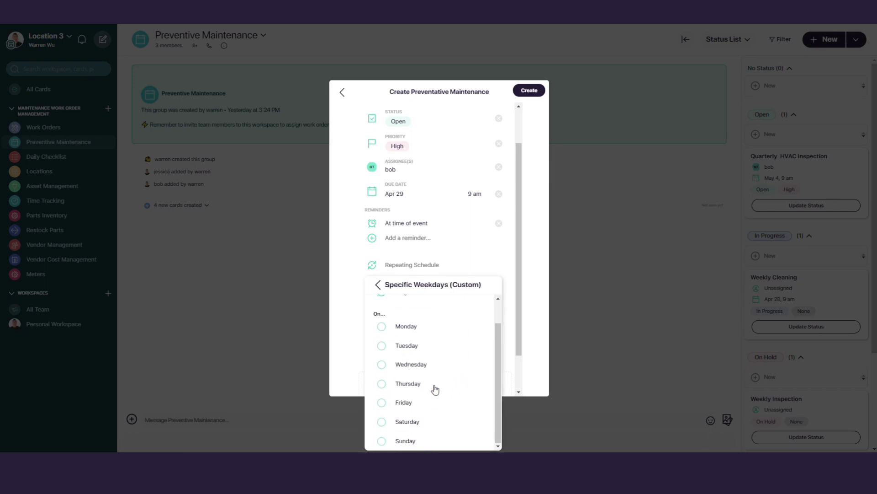
click(409, 406)
scroll(446, 393, up, 1)
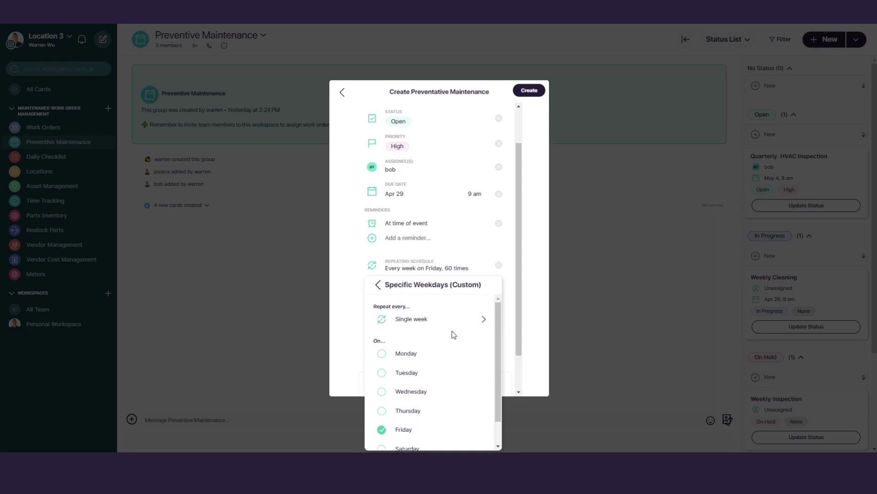
click(454, 326)
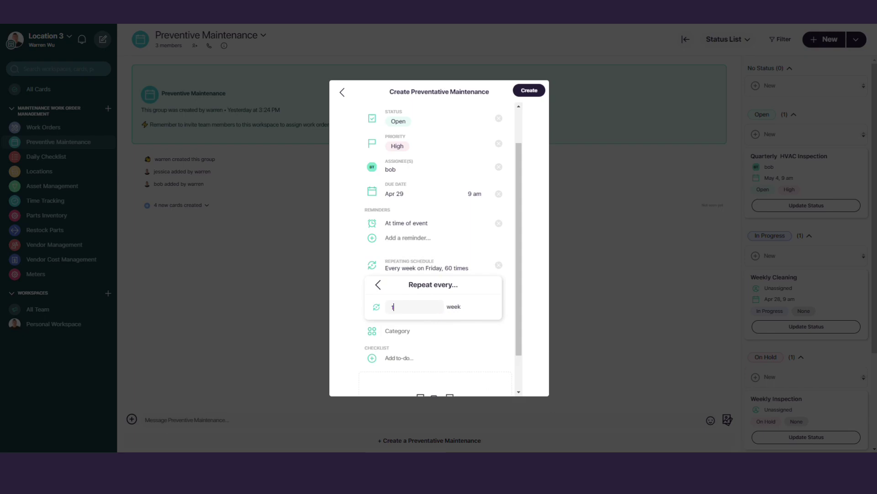
key(BackSpace)
text(26)
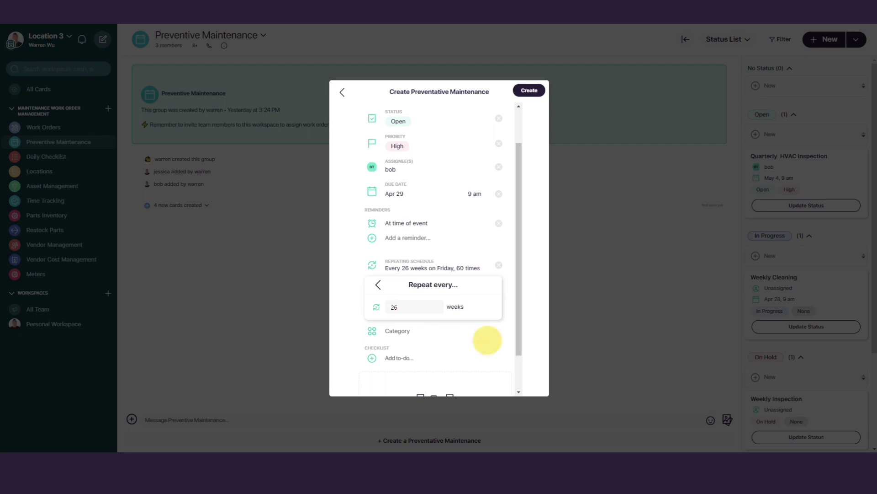
click(380, 285)
click(381, 286)
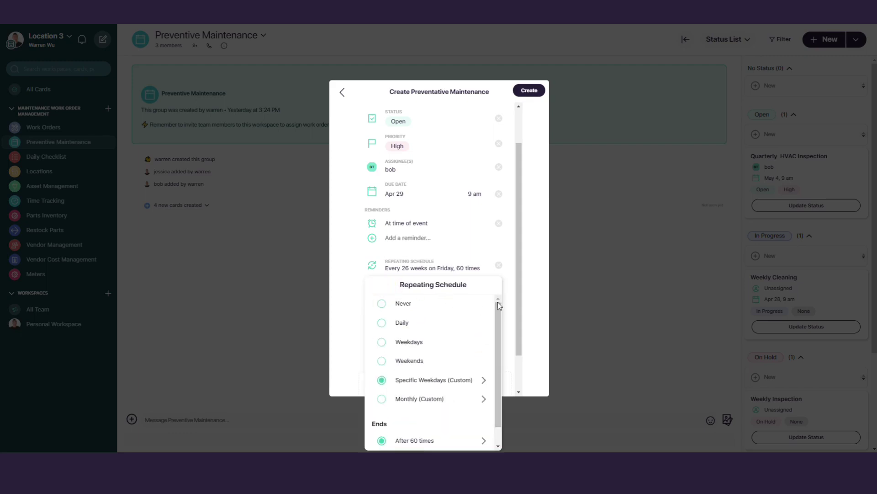
click(513, 314)
Link the card to the HVAC Machine asset and the Restaurant - Main Location location
click(420, 287)
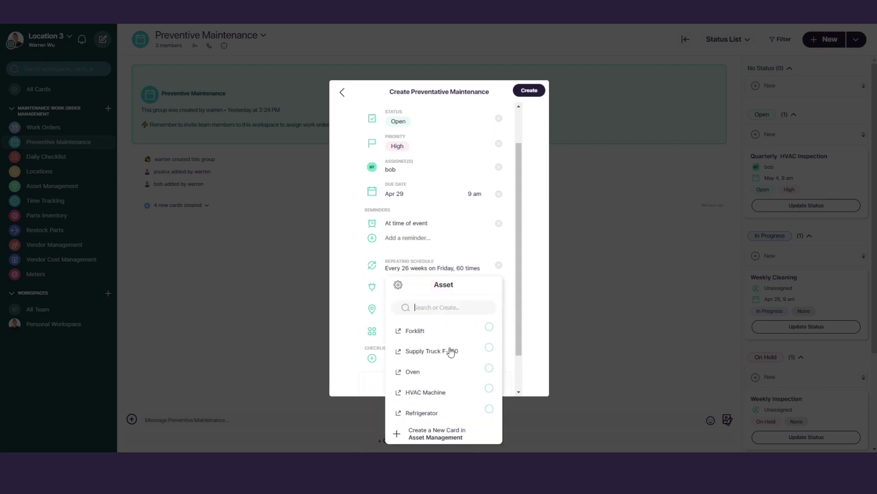
click(489, 388)
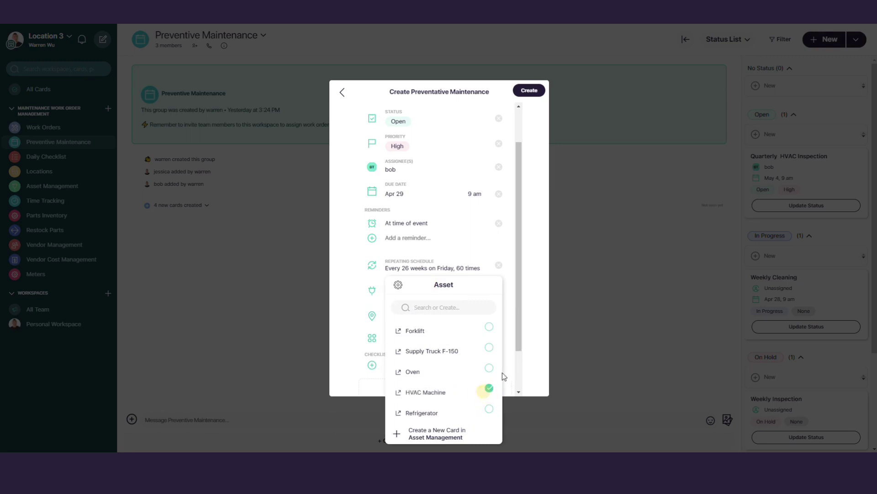
click(511, 346)
click(433, 315)
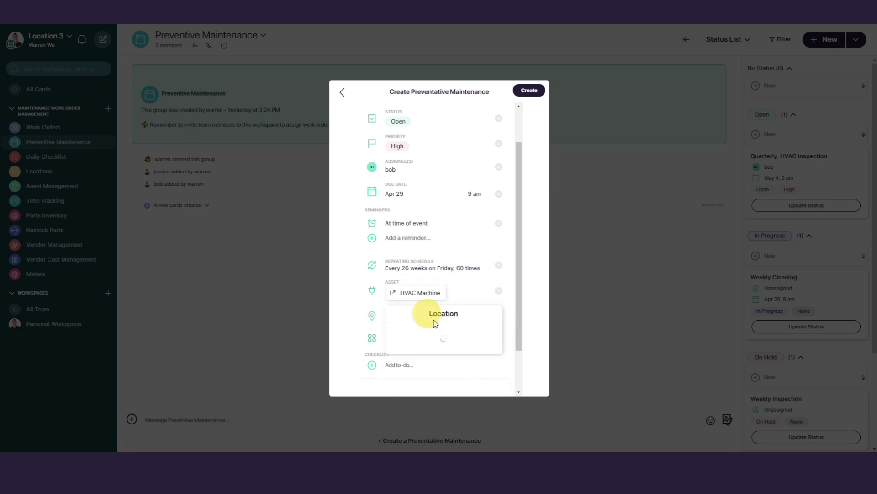
click(490, 357)
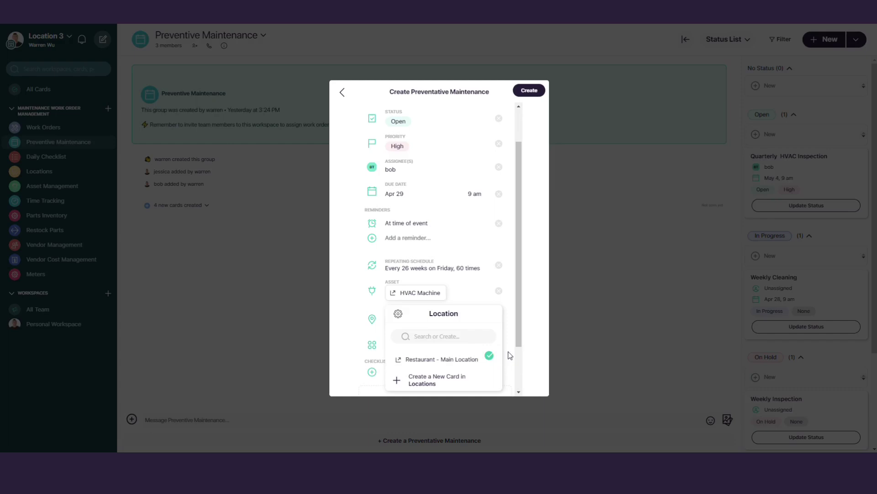
click(508, 352)
Add the checklist items "replace hvac filter" and "clean condenser and evaporter coils"
scroll(498, 355, down, 1)
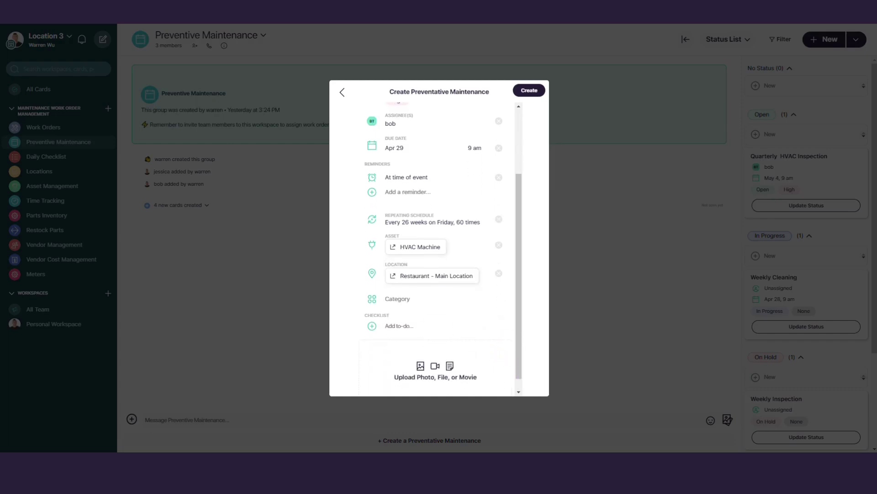
click(434, 325)
text(replace hvac filter)
key(Return)
text(clean con)
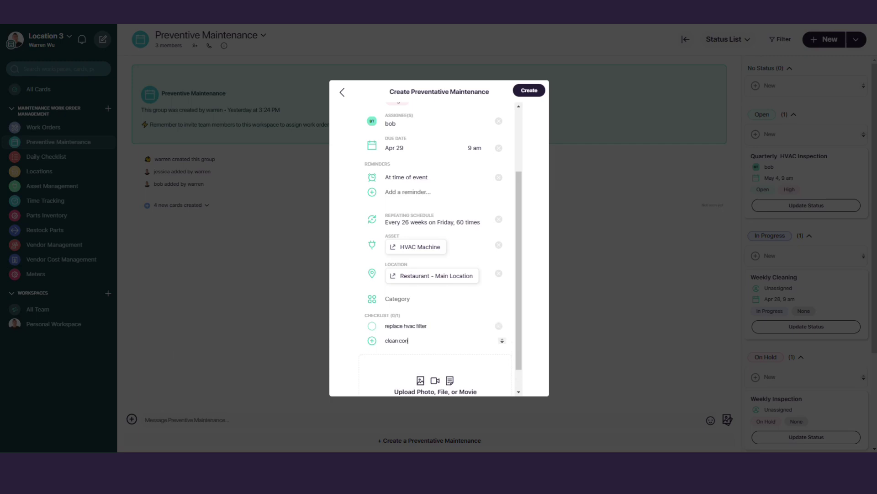
text(denser and evaporter coils)
key(Return)
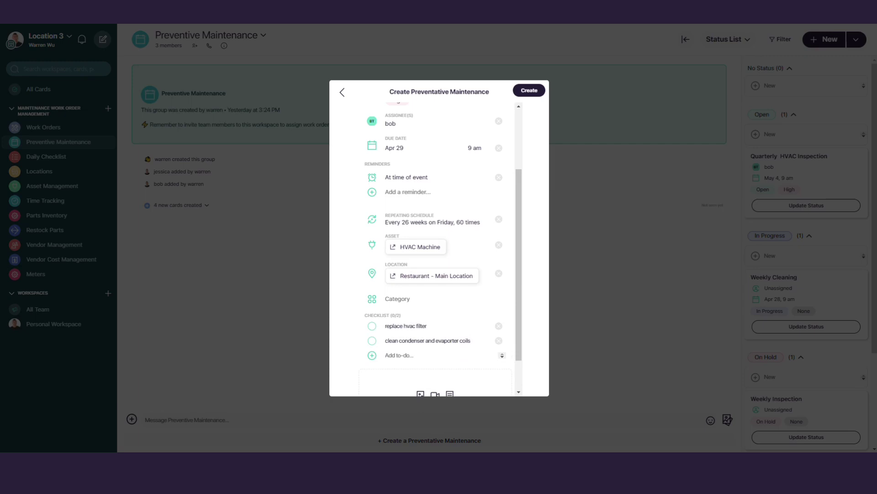
Add the checklist items "repalce owrn pulleys and belts" and "check refrigerant charge for leaks"
text(repaice own pulleys and belts)
key(Return)
text(check refrige)
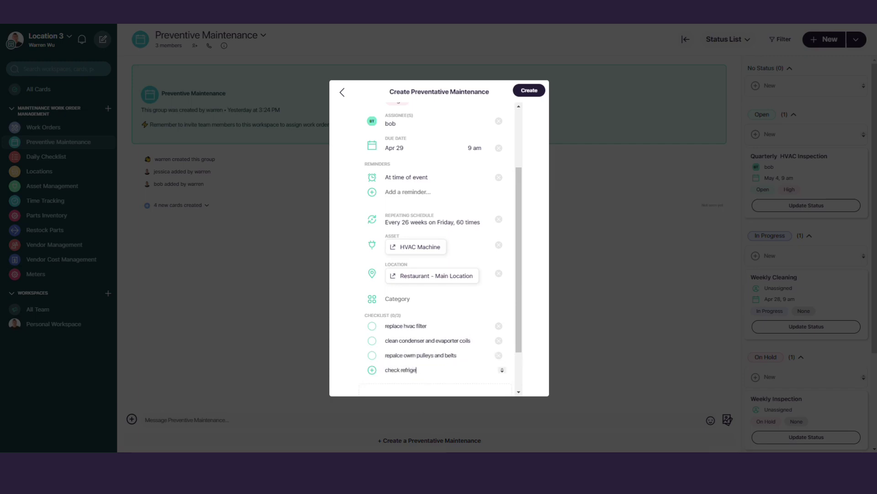
text(rant charge for leaks)
key(Return)
Enter the last checklist item "test theormostats" and create the preventive maintenance card
text(te)
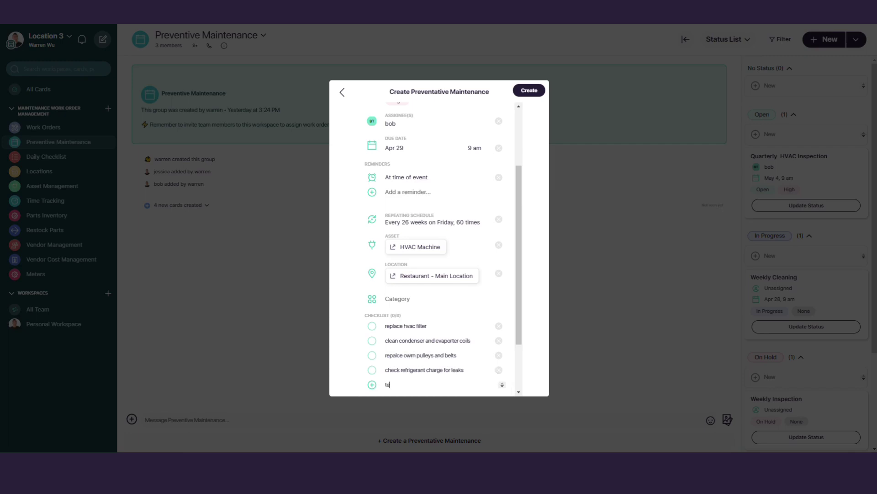
text(st theor)
text(mostats)
scroll(515, 162, down, 3)
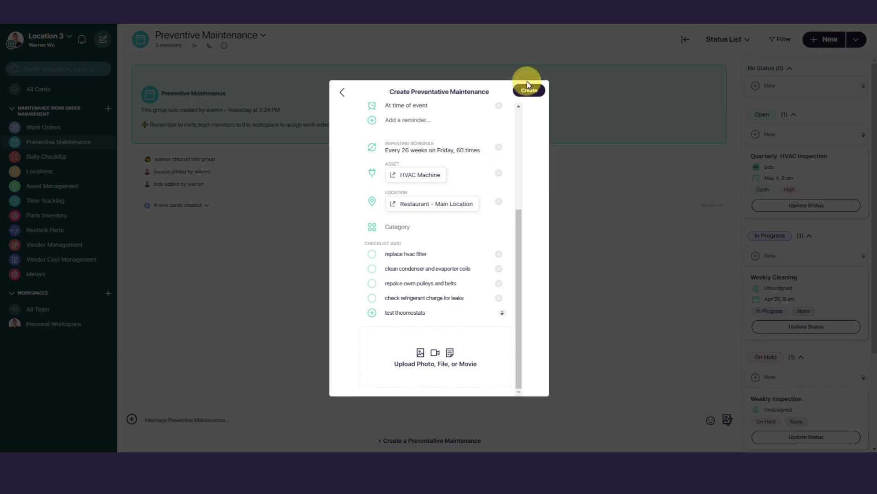
click(529, 93)
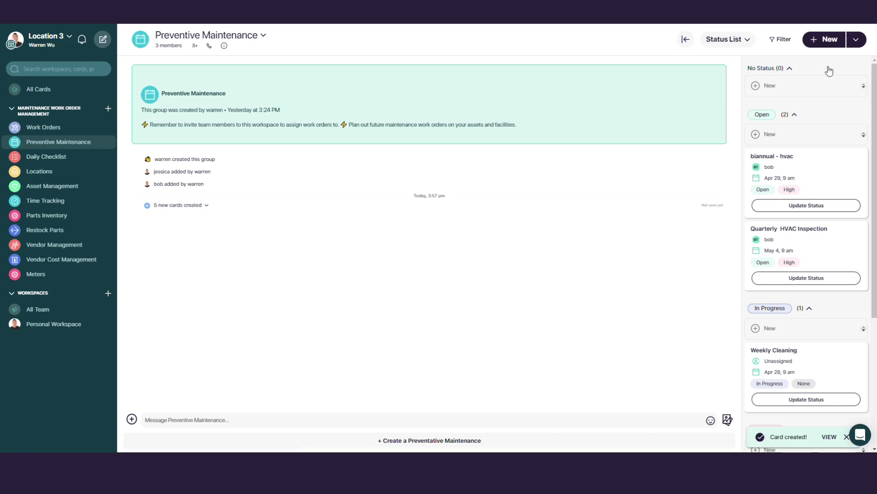
Start a new Preventive Maintenance template titled "biannual hvac"
click(858, 48)
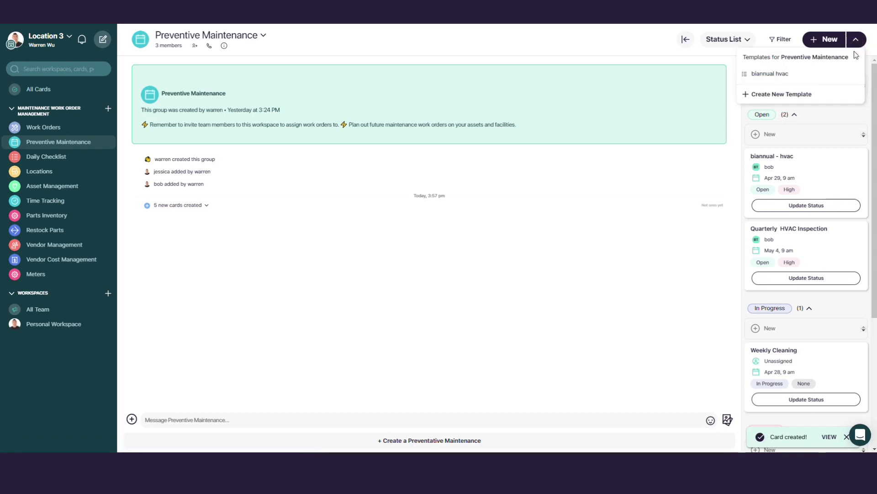
click(831, 96)
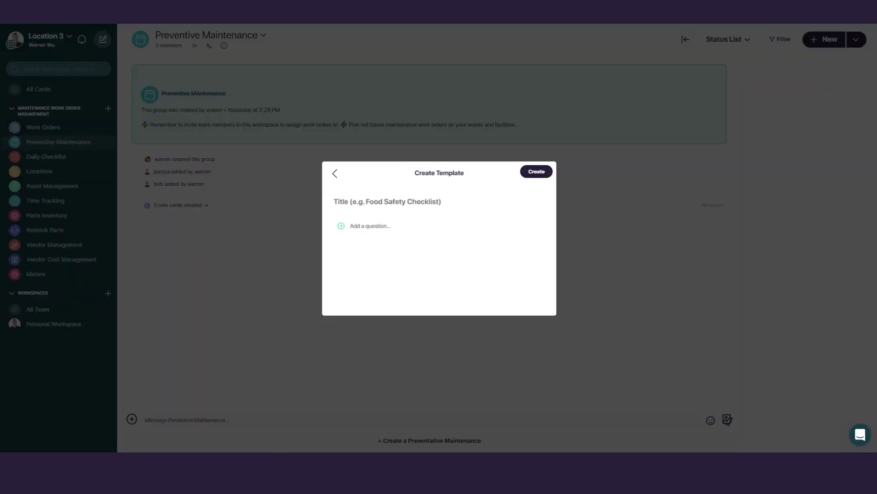
click(376, 196)
text(biannual hvac)
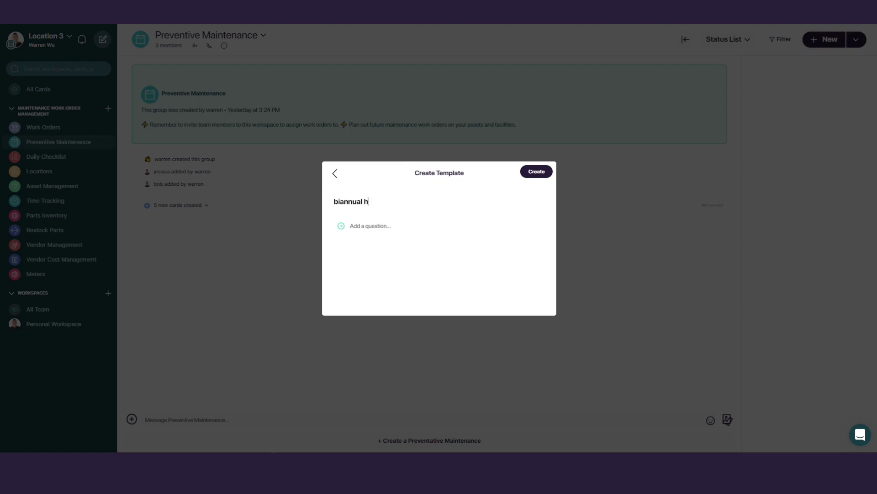
Add the question "replace hvac filter" with the Checkbox response type and create the biannual hvac template
click(360, 228)
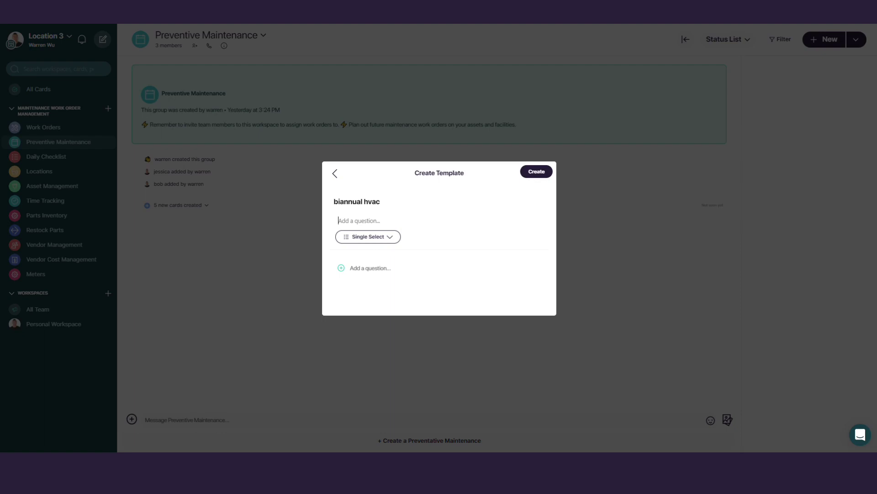
text(replace hvac filter)
click(392, 238)
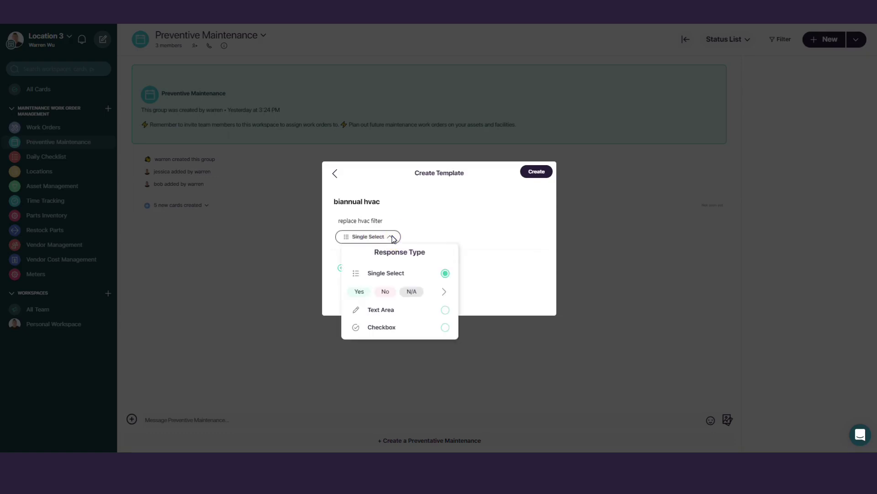
click(385, 276)
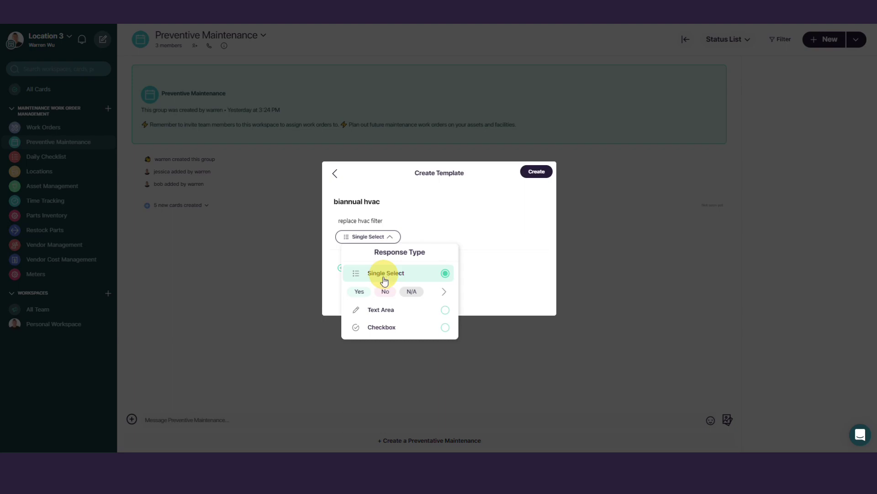
click(386, 310)
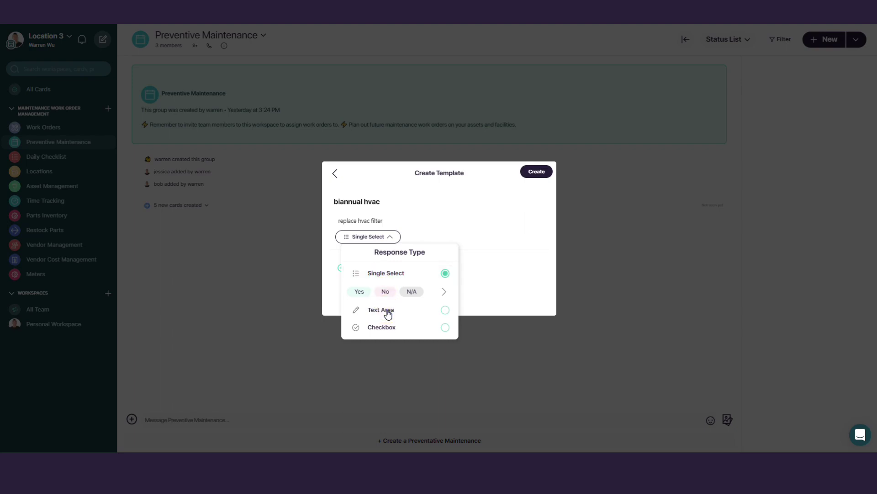
click(388, 311)
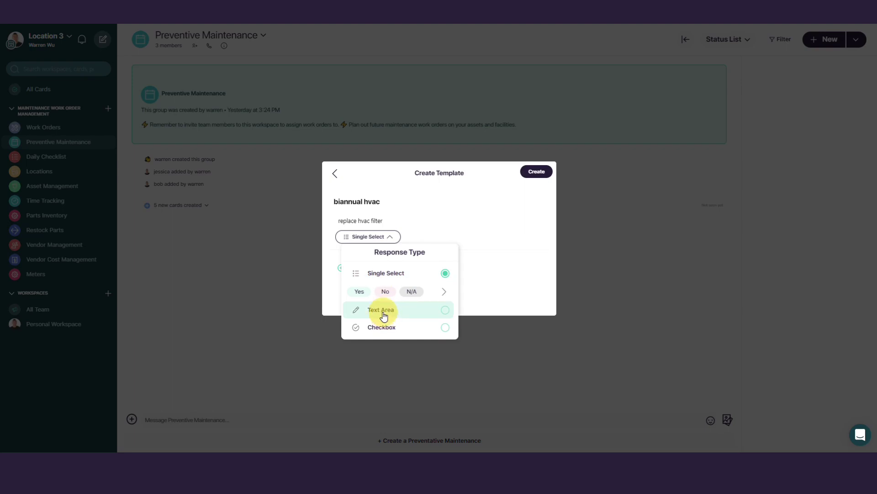
click(384, 314)
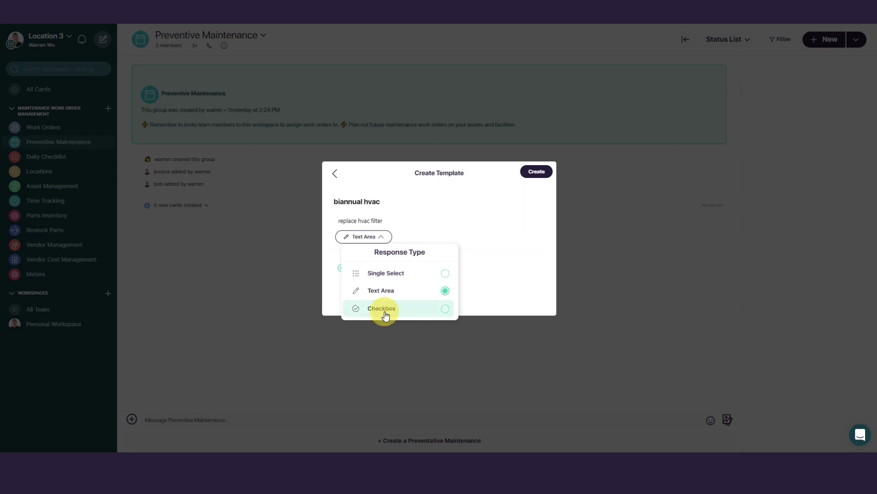
click(443, 309)
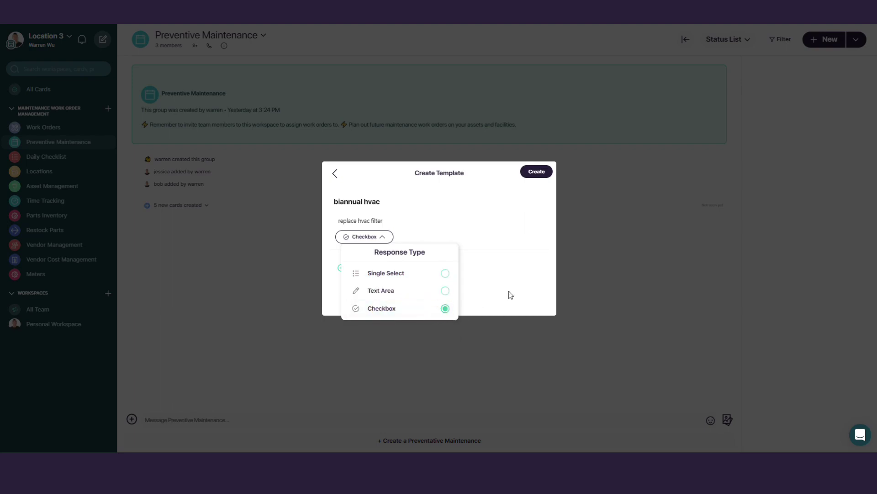
click(514, 232)
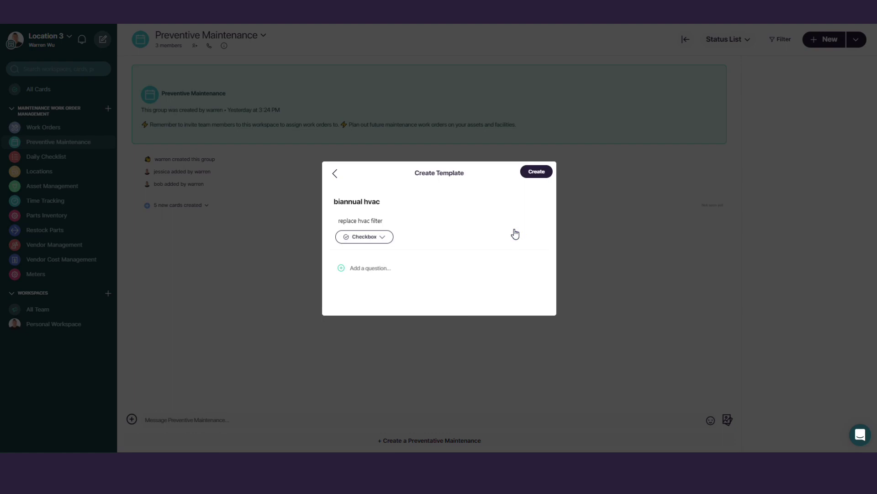
click(534, 174)
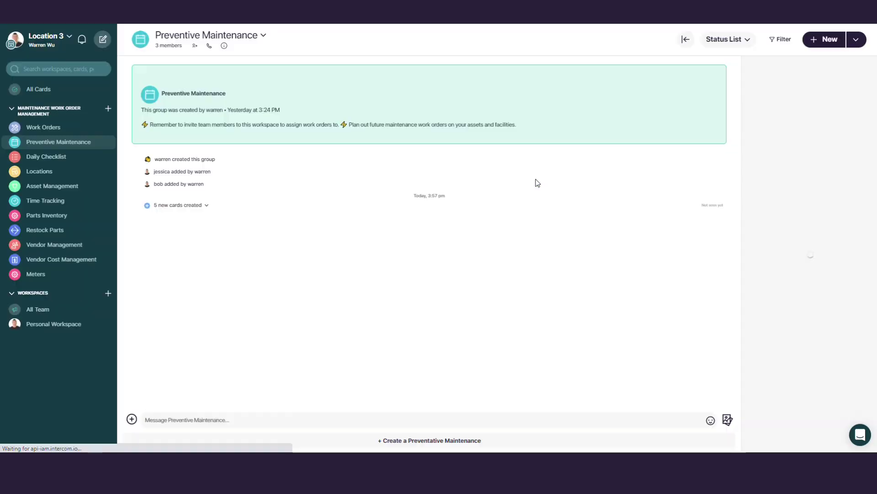
Preview a new card based on the lower biannual hvac template, check its question below the standard fields, and leave without creating it
click(863, 41)
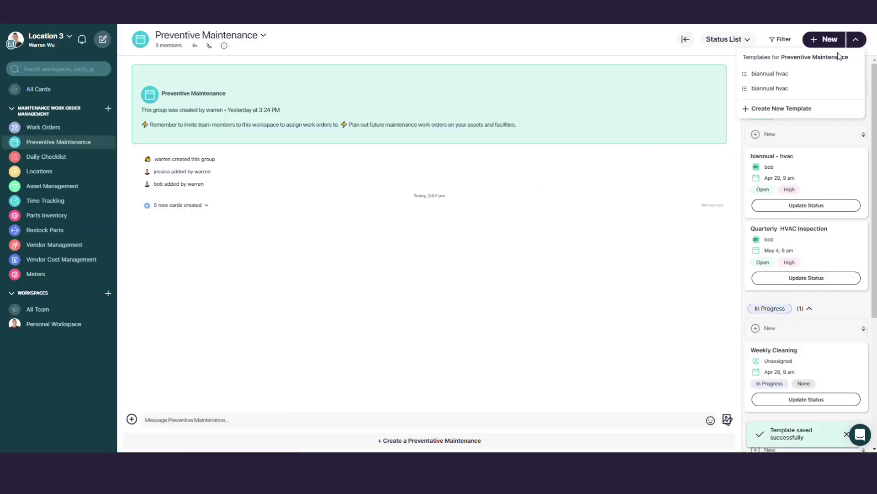
click(809, 88)
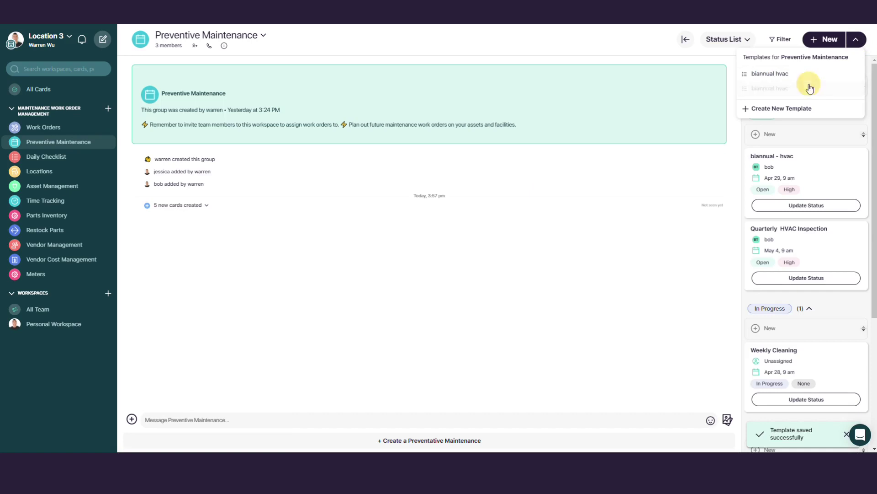
scroll(473, 187, down, 1)
scroll(472, 187, down, 3)
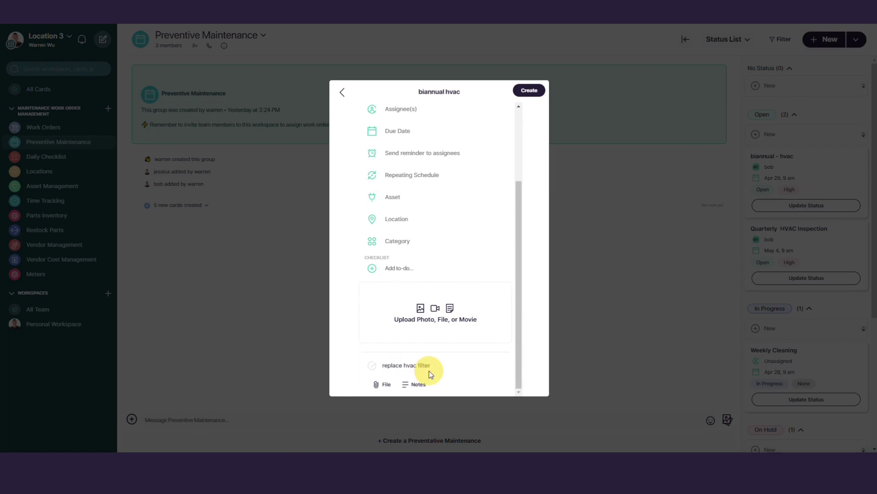
click(342, 93)
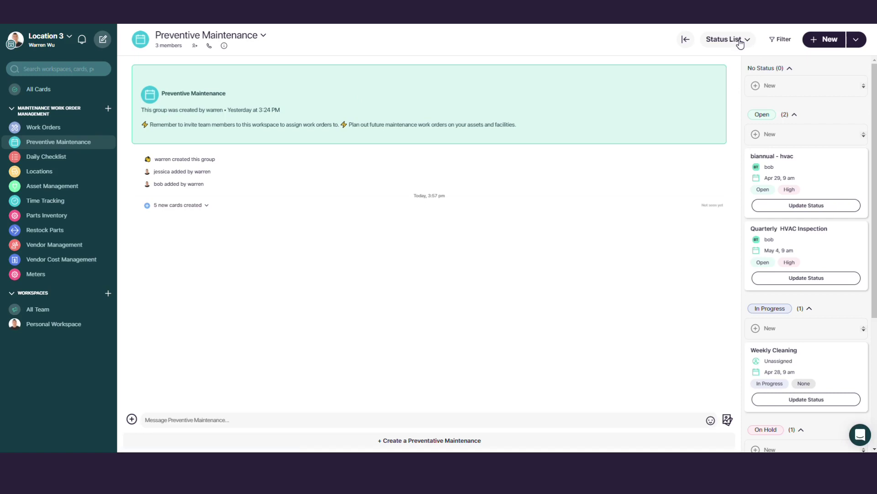
Switch the Preventive Maintenance workspace from Status List to Calendar view and expand the calendar to full width
click(740, 42)
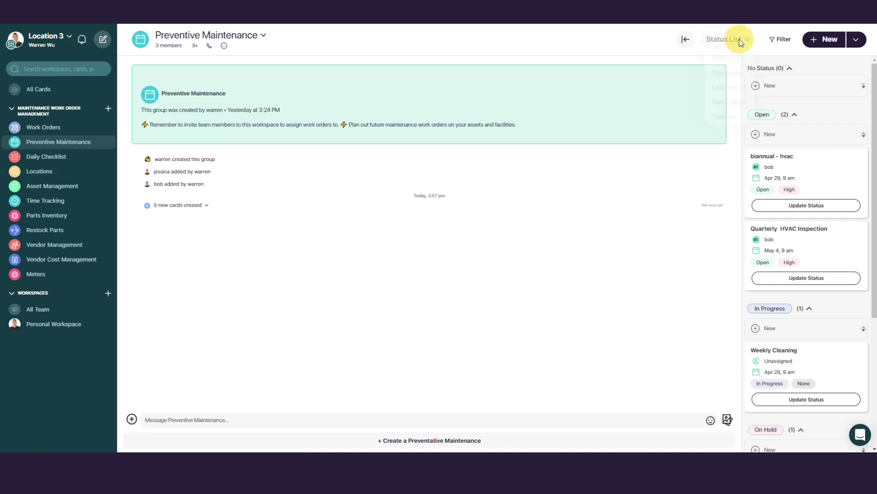
click(728, 112)
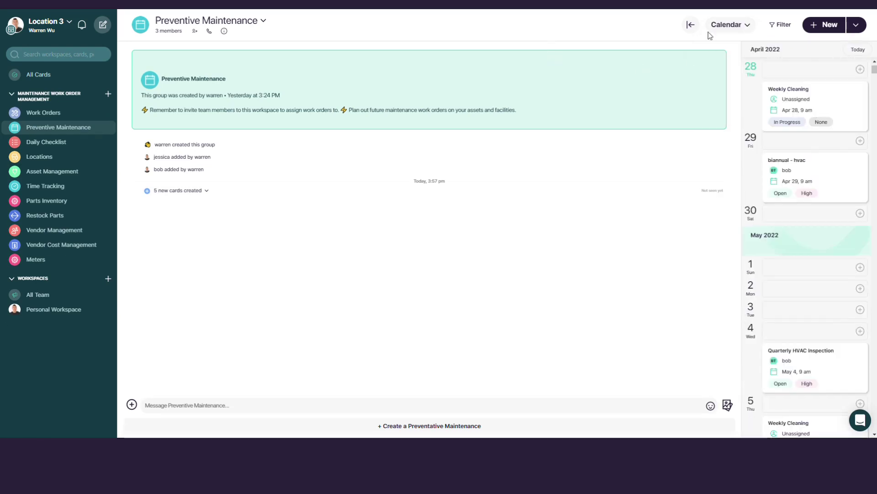
click(693, 25)
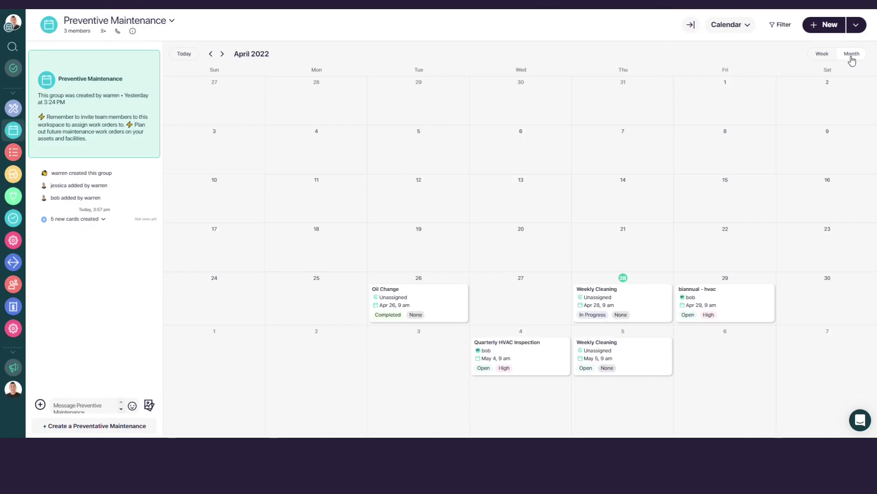
View the maintenance calendar by week with the cards grouped by Asset
click(826, 57)
click(852, 57)
click(824, 56)
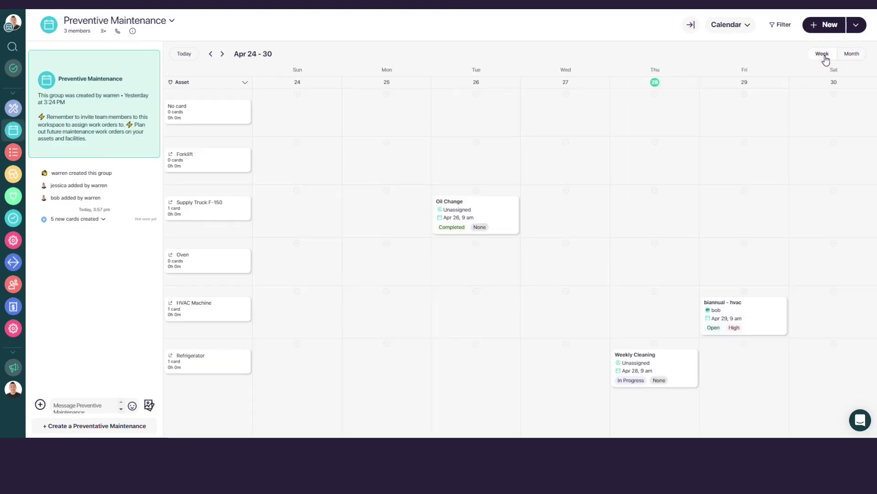
click(243, 83)
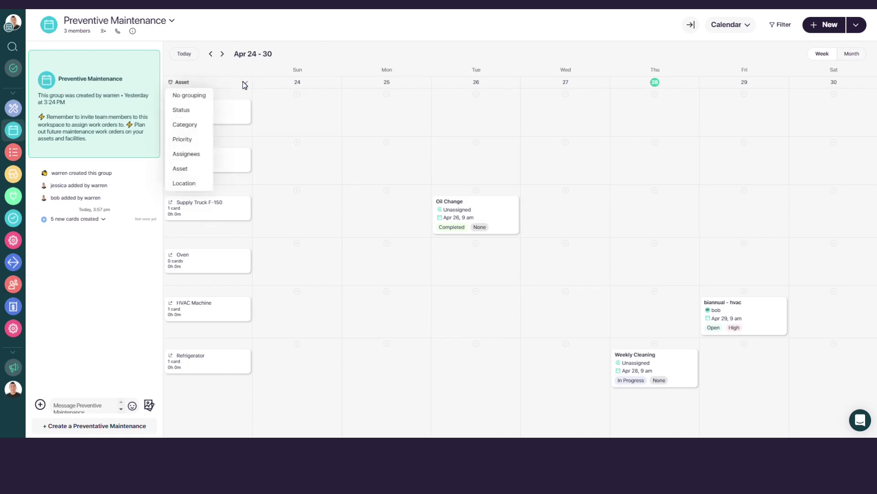
click(182, 168)
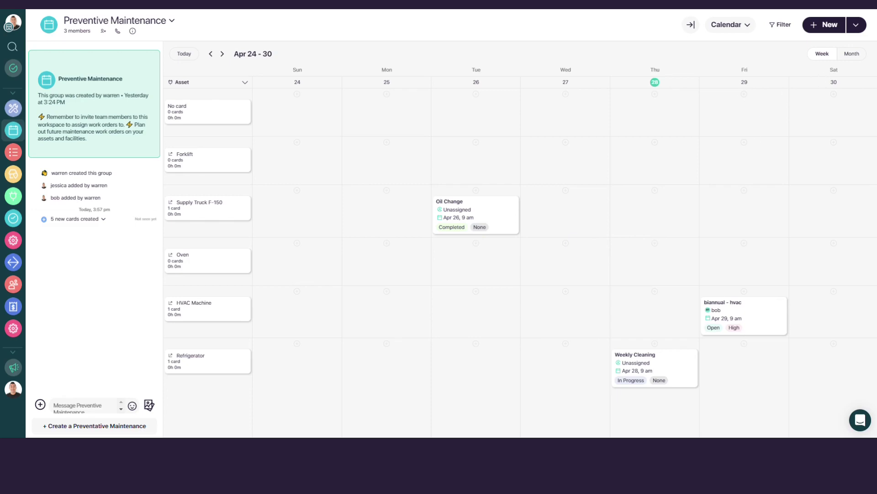
Show the calendar by month and filter the cards by the asset HVAC Machine
click(850, 54)
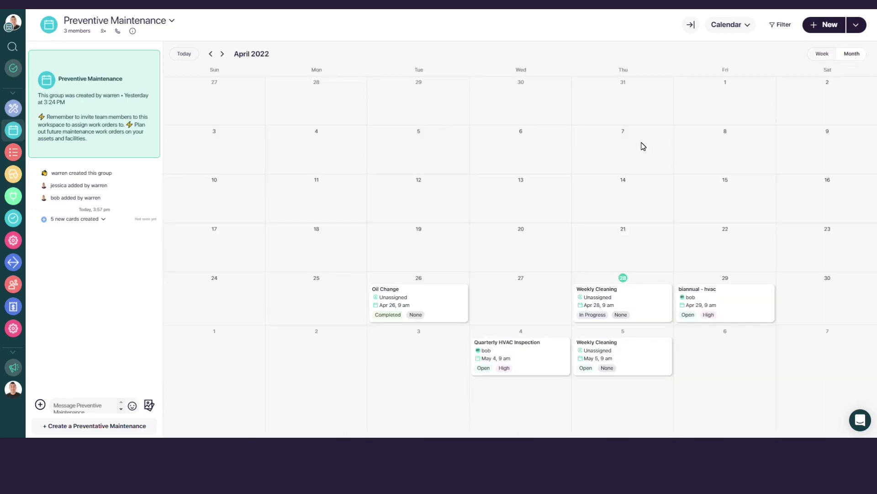
click(778, 27)
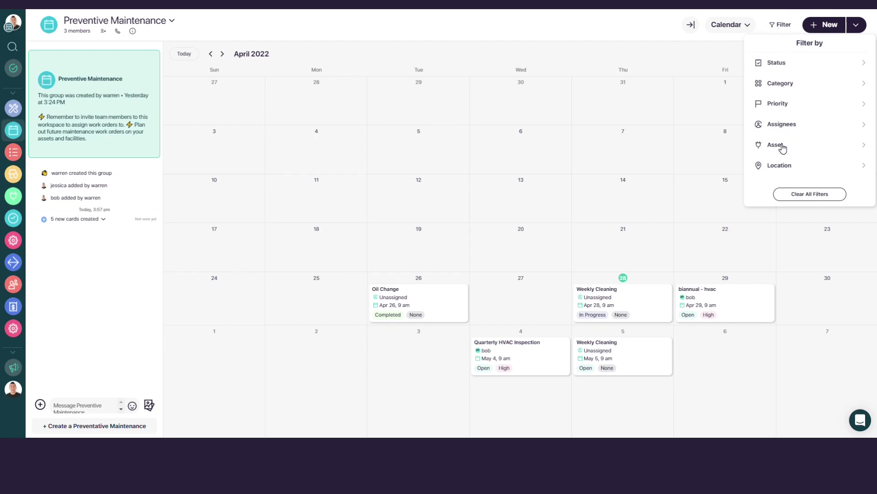
click(783, 146)
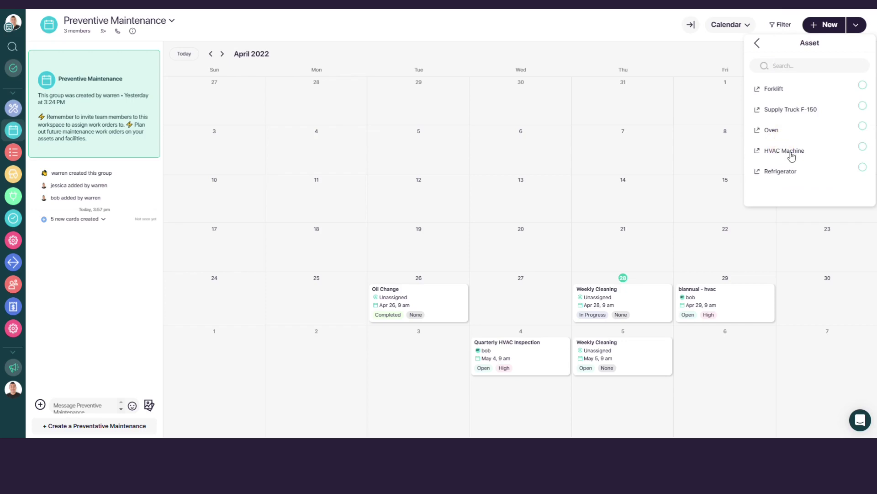
click(863, 151)
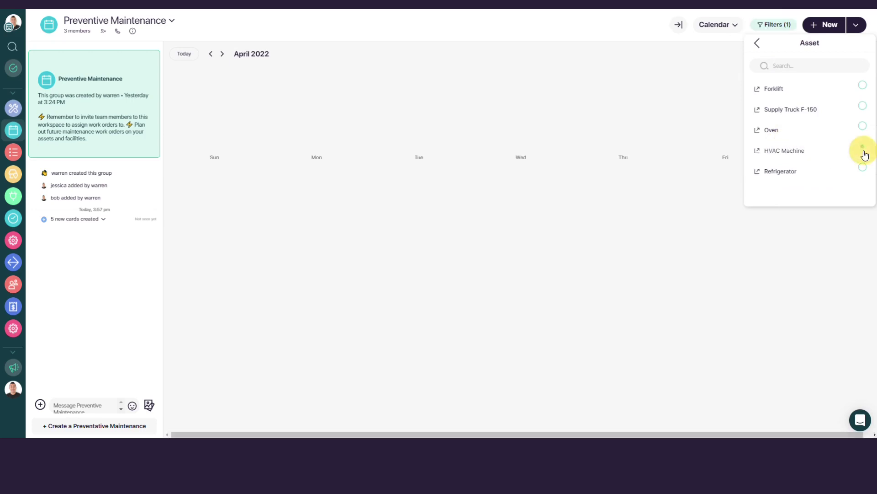
click(772, 25)
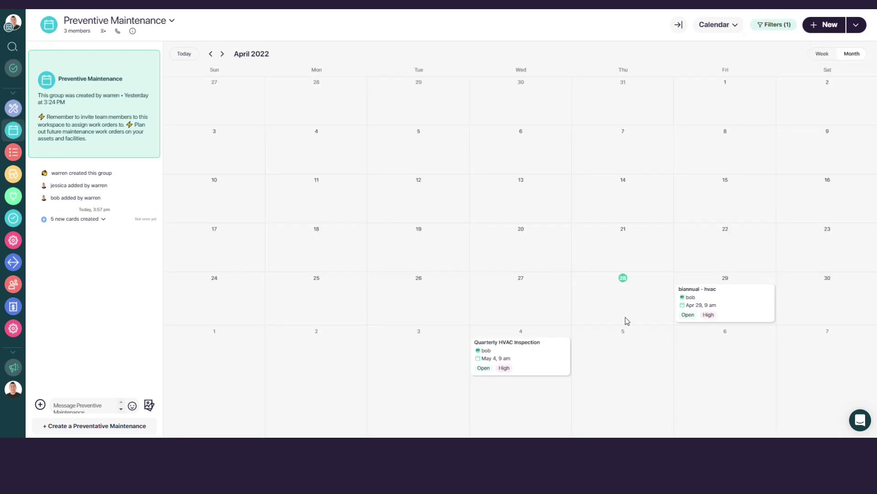